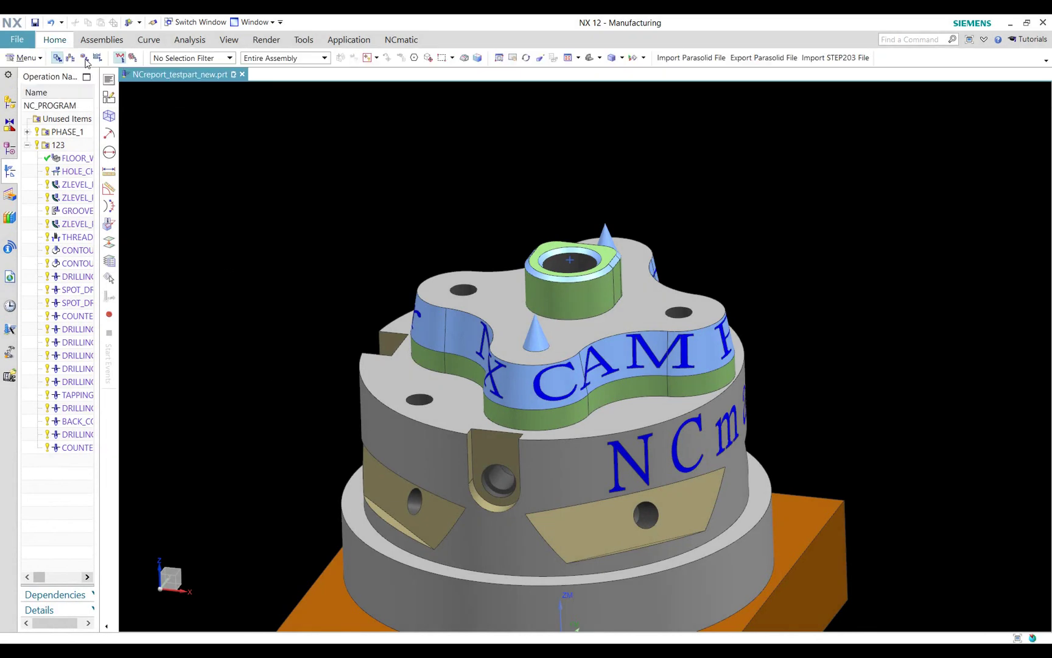
# Step: Create a mill_multi-axis Contour Profile operation named CONTOUR_PROFILE
pyautogui.click(83, 58)
pyautogui.click(162, 125)
pyautogui.click(124, 162)
pyautogui.click(172, 168)
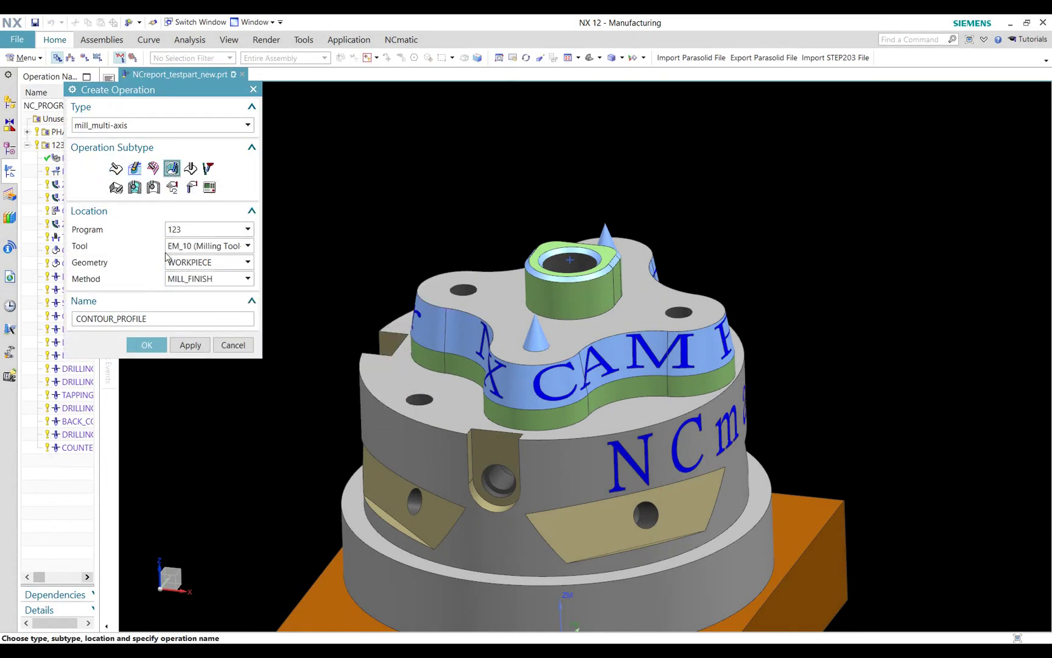
pyautogui.click(148, 346)
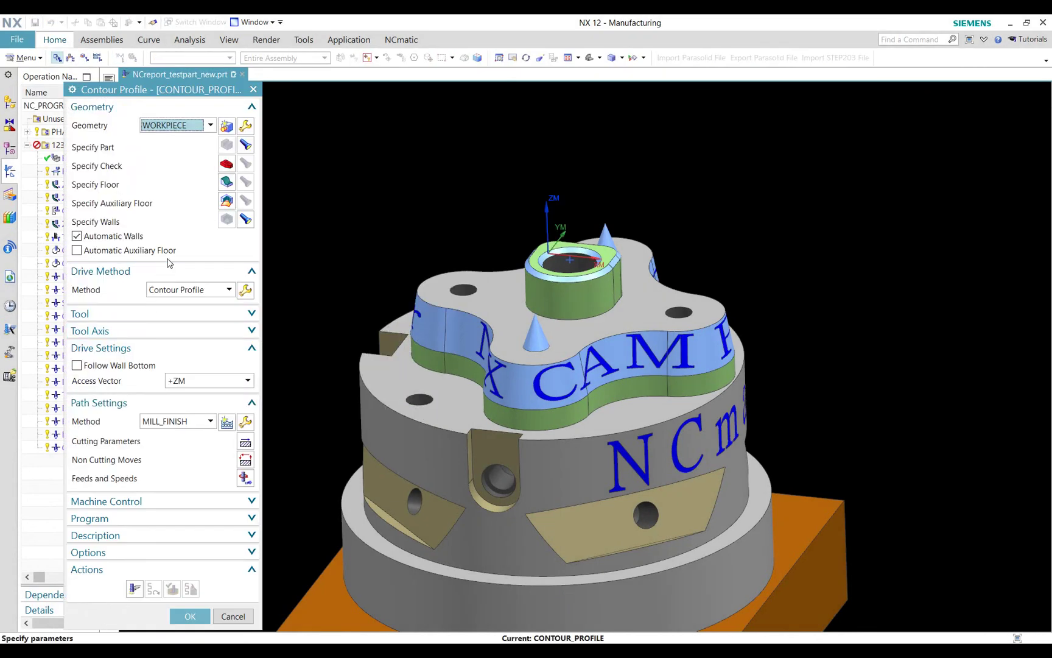
# Step: Specify all the lettered band's wall faces as the profile walls
pyautogui.click(227, 220)
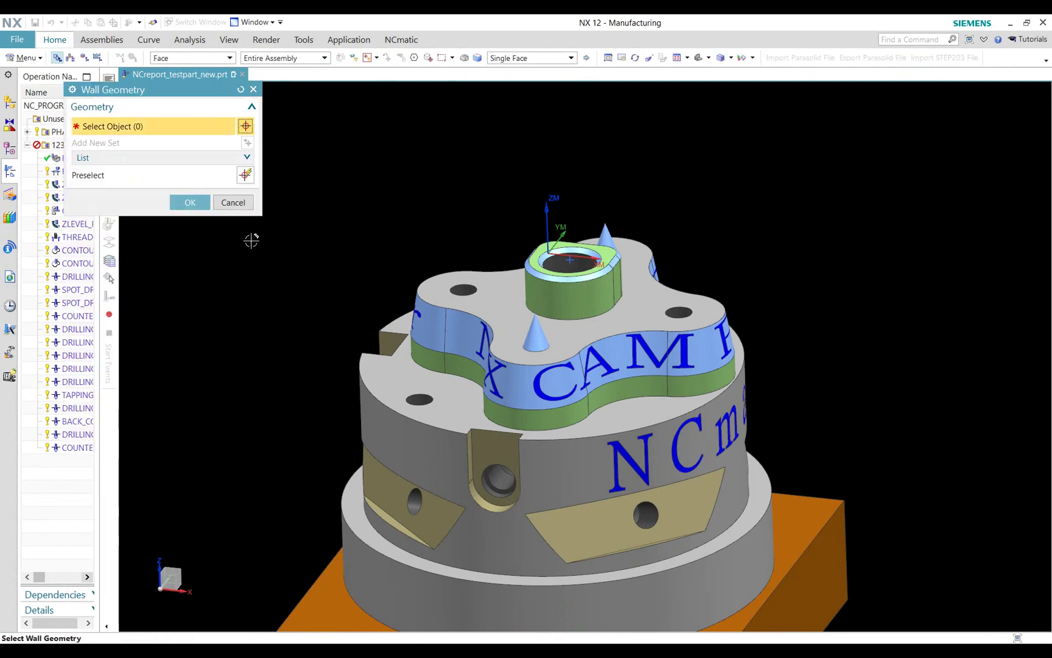
pyautogui.rightClick(526, 392)
pyautogui.click(575, 382)
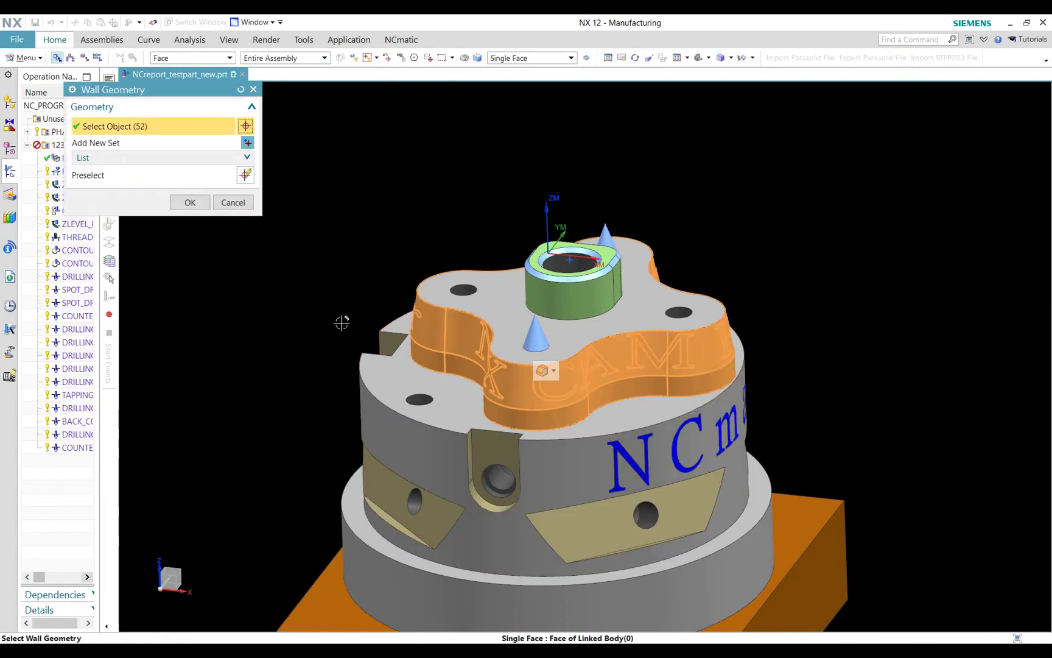
pyautogui.click(149, 159)
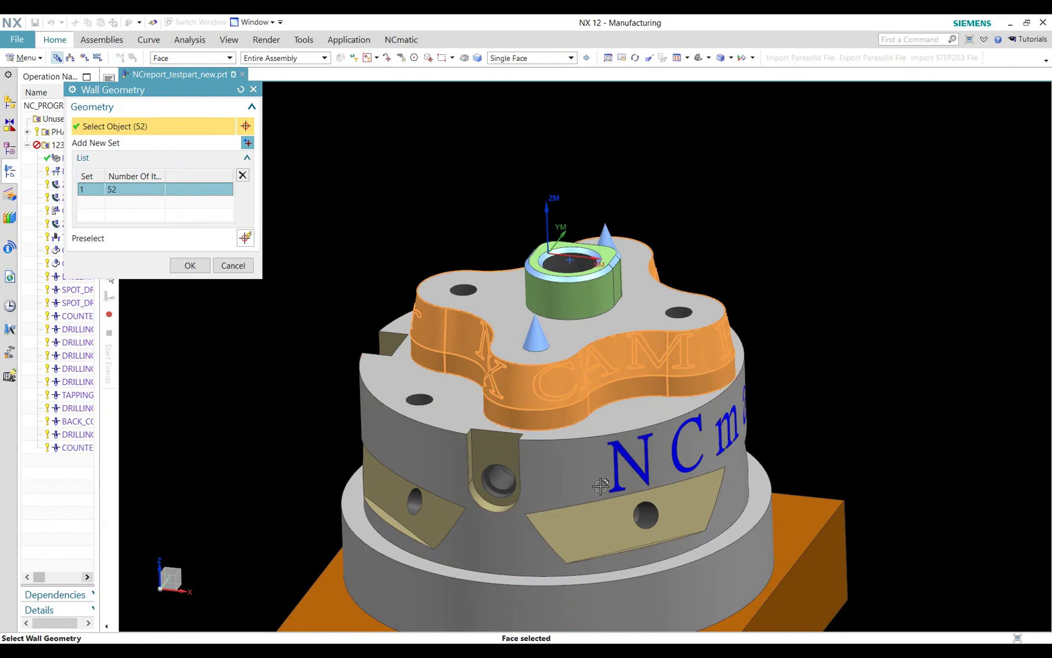
pyautogui.hotkey('ctrl', 'alt', 'f')
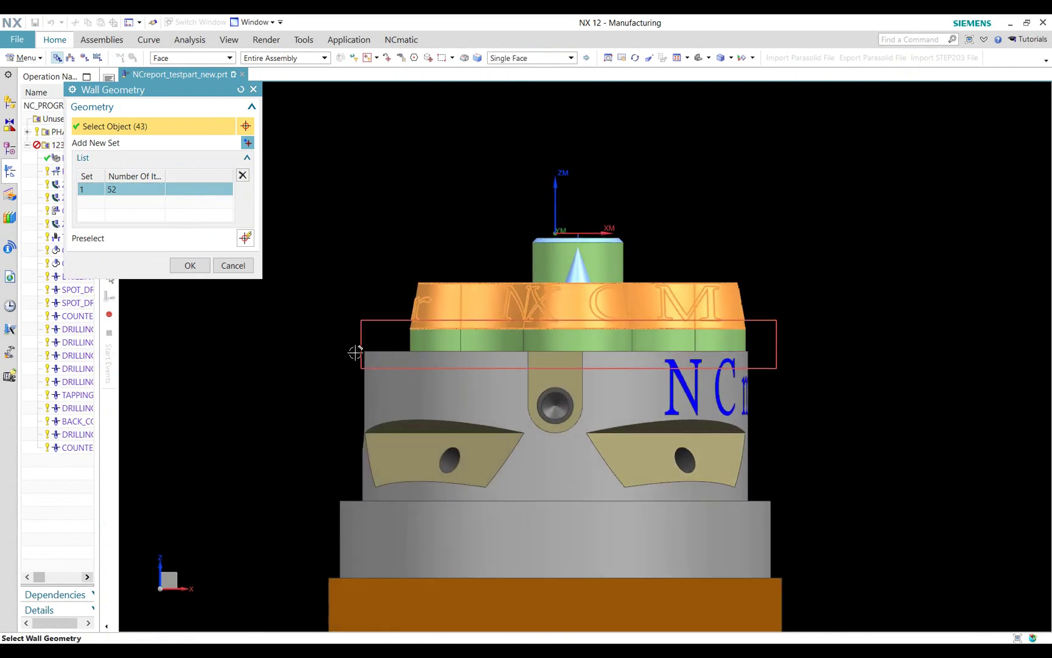
pyautogui.press('Home')
pyautogui.click(191, 265)
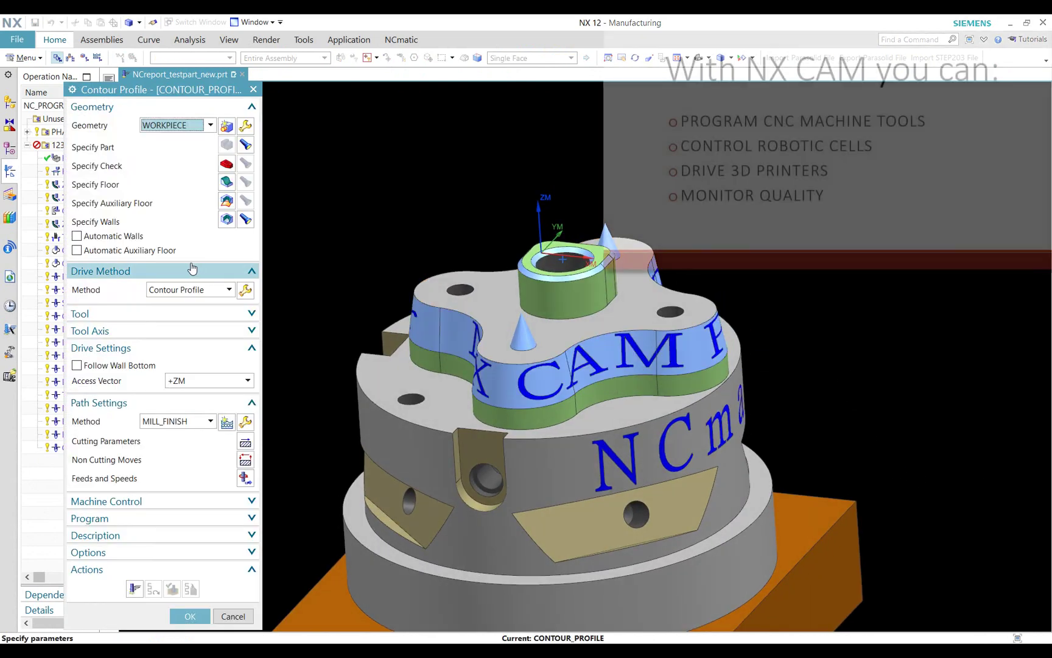
# Step: Assign the auxiliary floor, enable Follow Wall Bottom, and generate the tool path
pyautogui.click(226, 200)
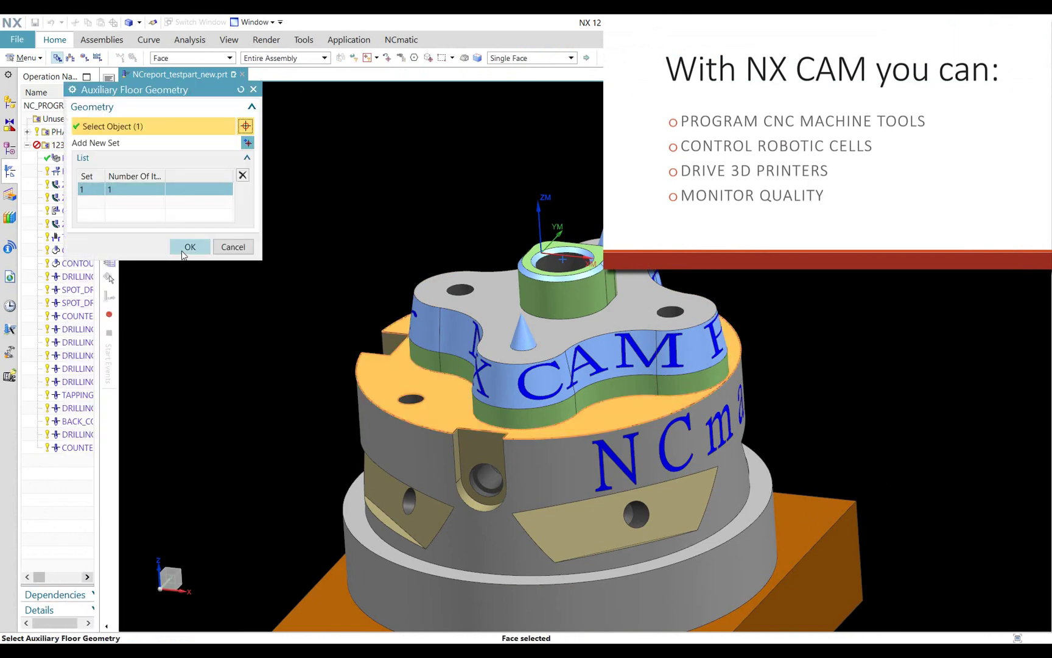
pyautogui.click(184, 246)
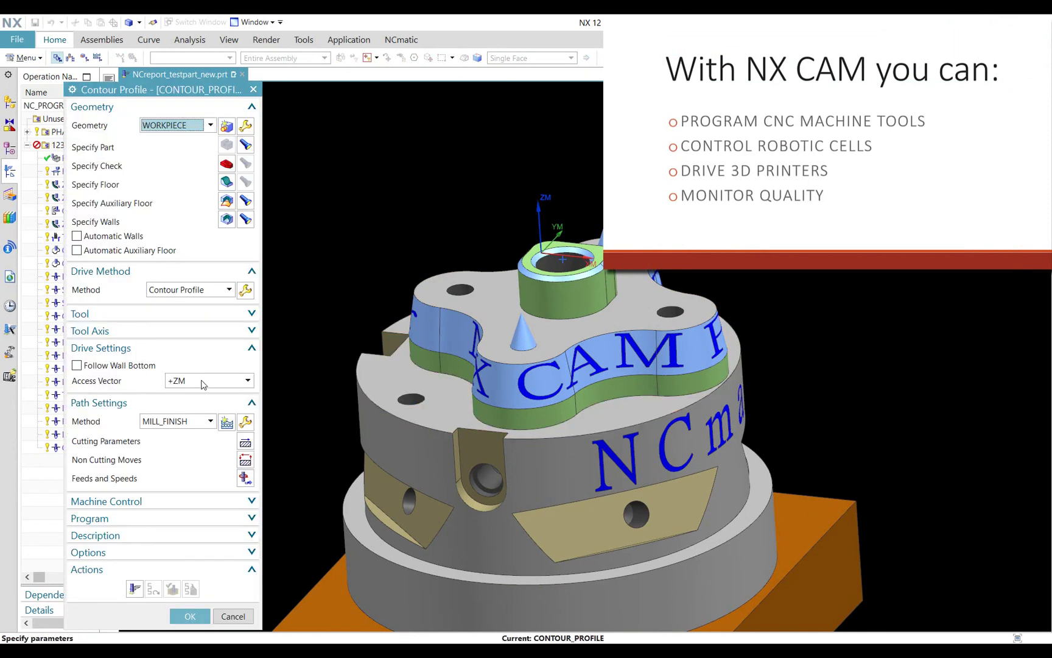
pyautogui.click(76, 365)
pyautogui.click(136, 601)
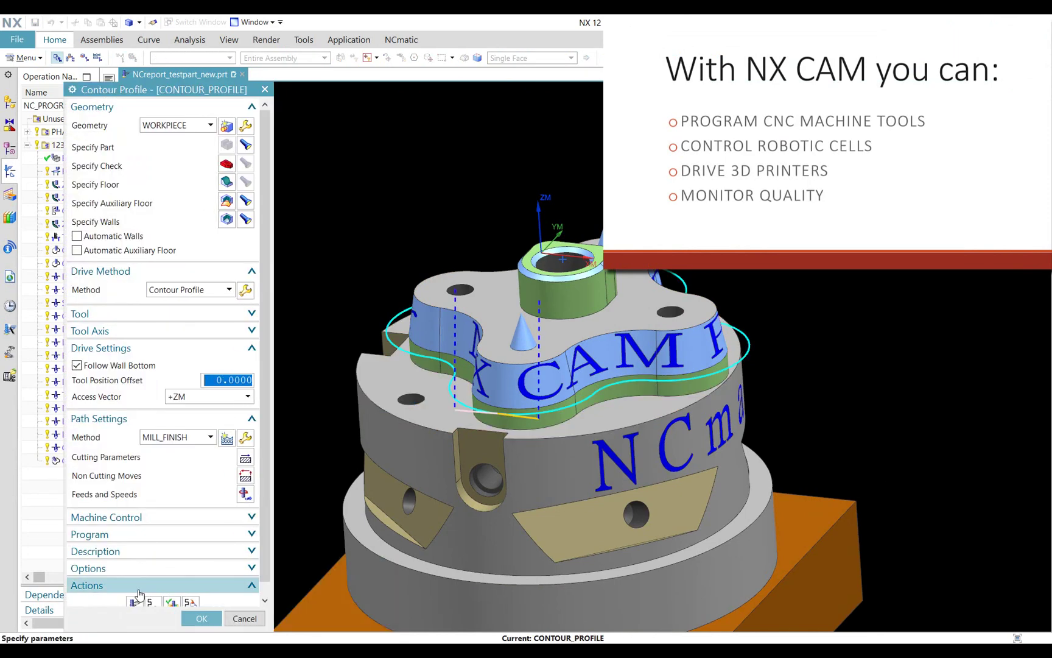
# Step: Set the non-cutting engage type to Arc - Normal to Tool Axis
pyautogui.middleClick(354, 125)
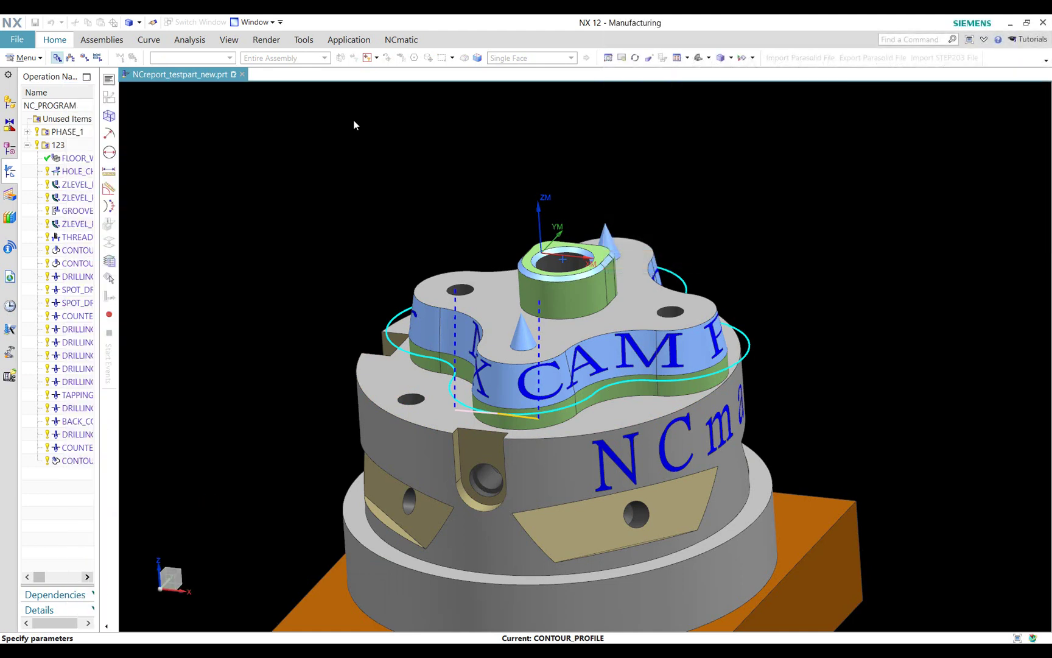
pyautogui.click(216, 182)
pyautogui.moveTo(206, 244)
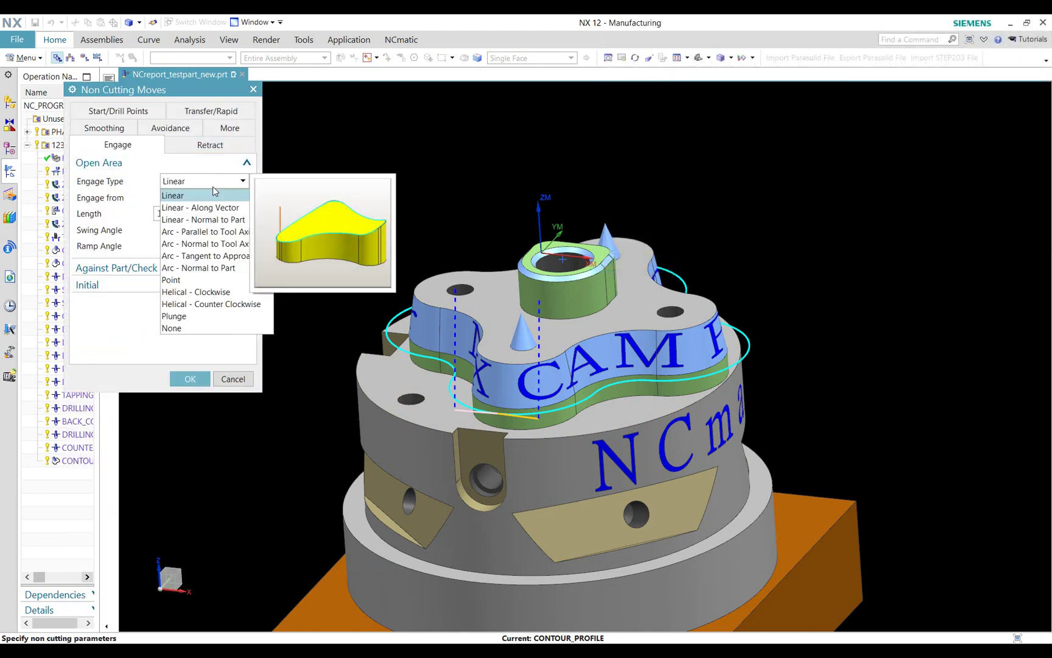
pyautogui.click(254, 249)
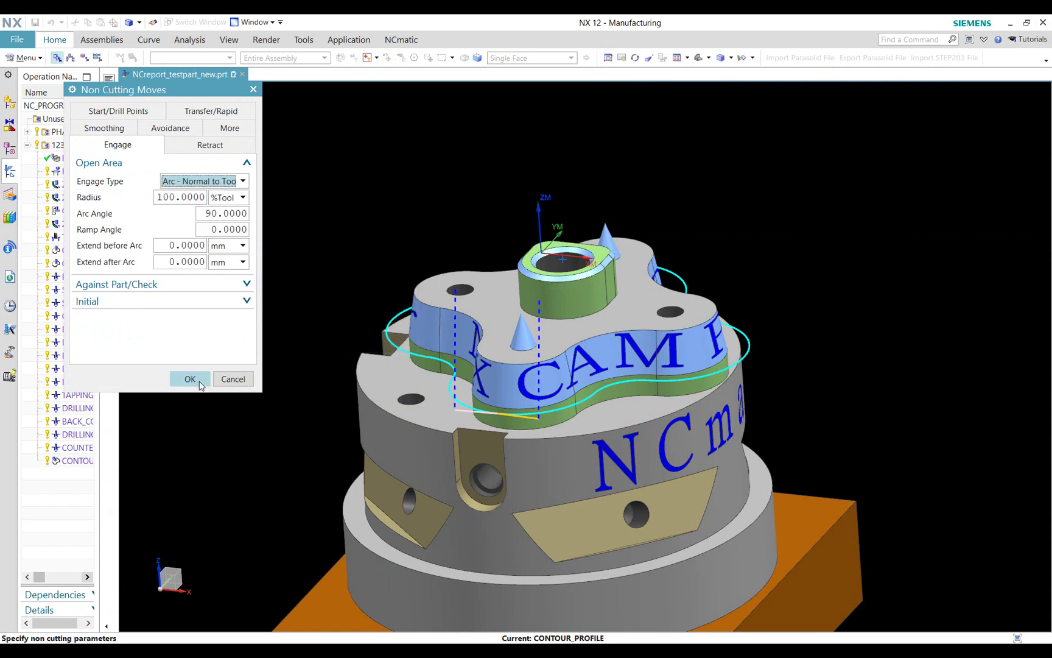
pyautogui.click(189, 378)
# Step: Regenerate the contour profile path and replay its tool motion
pyautogui.click(135, 590)
pyautogui.click(153, 590)
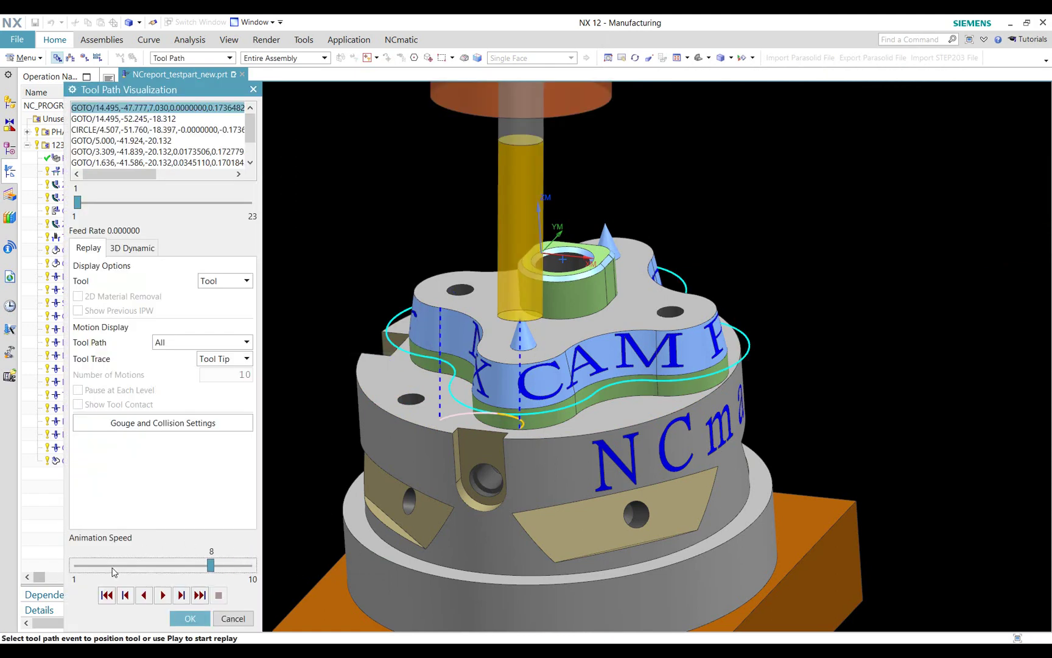
pyautogui.click(163, 595)
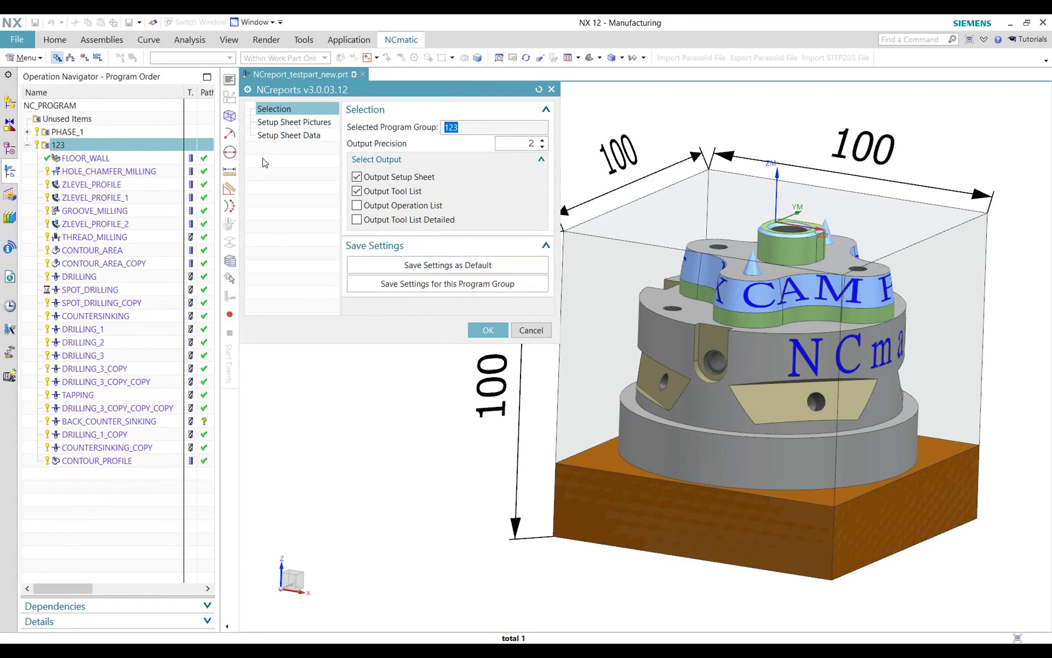
# Step: Reset all setup-sheet pictures, then enlarge the dialog on the Setup Sheet Data page
pyautogui.click(284, 123)
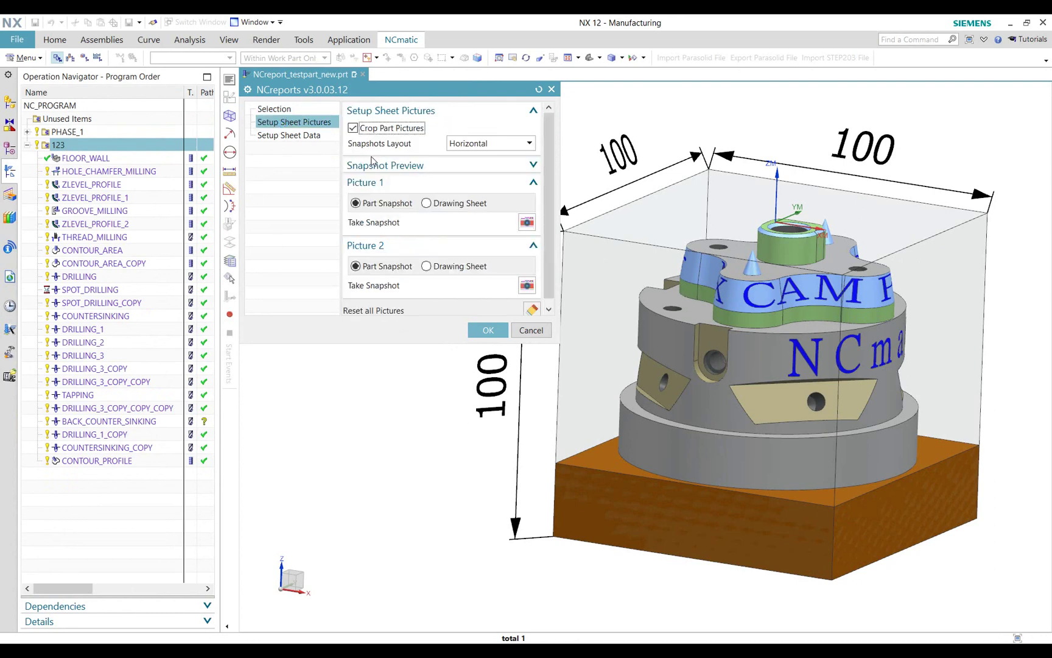
pyautogui.click(533, 309)
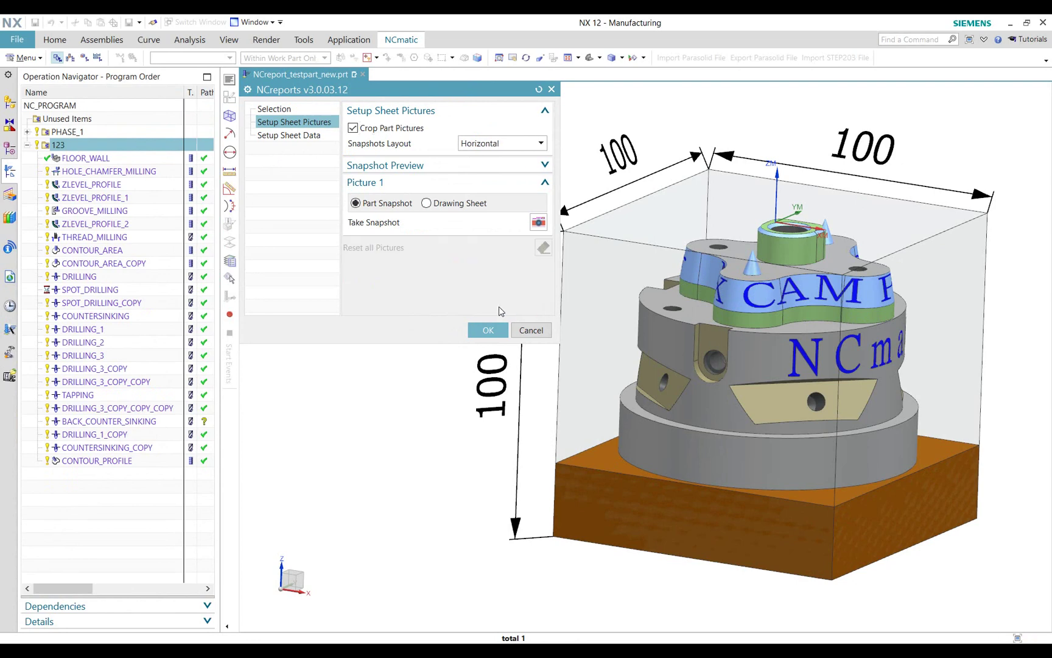
pyautogui.click(287, 136)
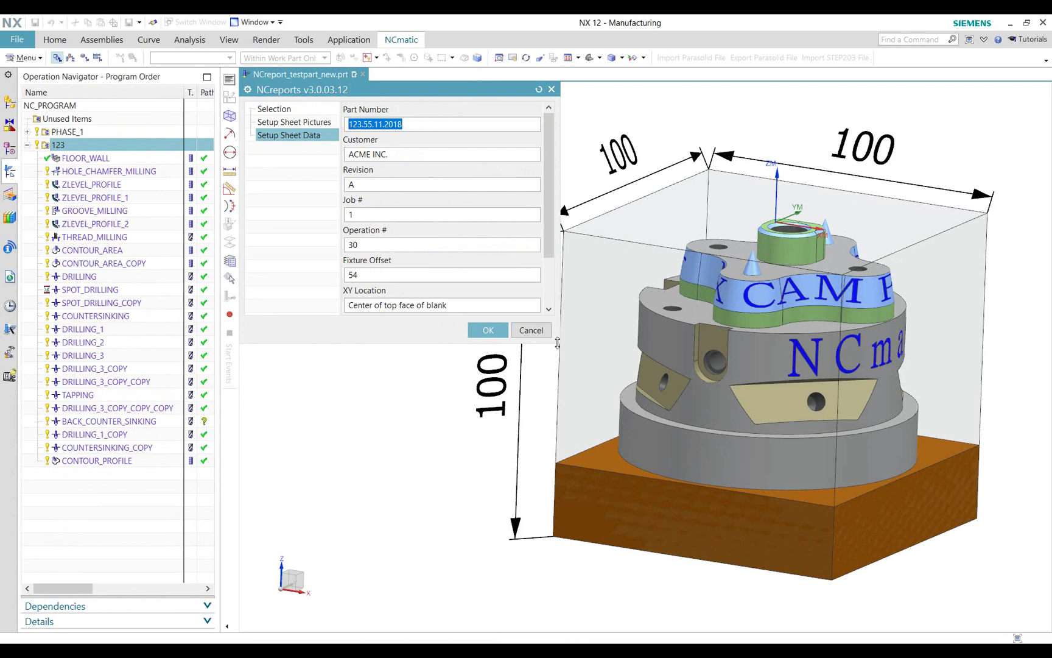
pyautogui.moveTo(566, 362); pyautogui.dragTo(587, 419)
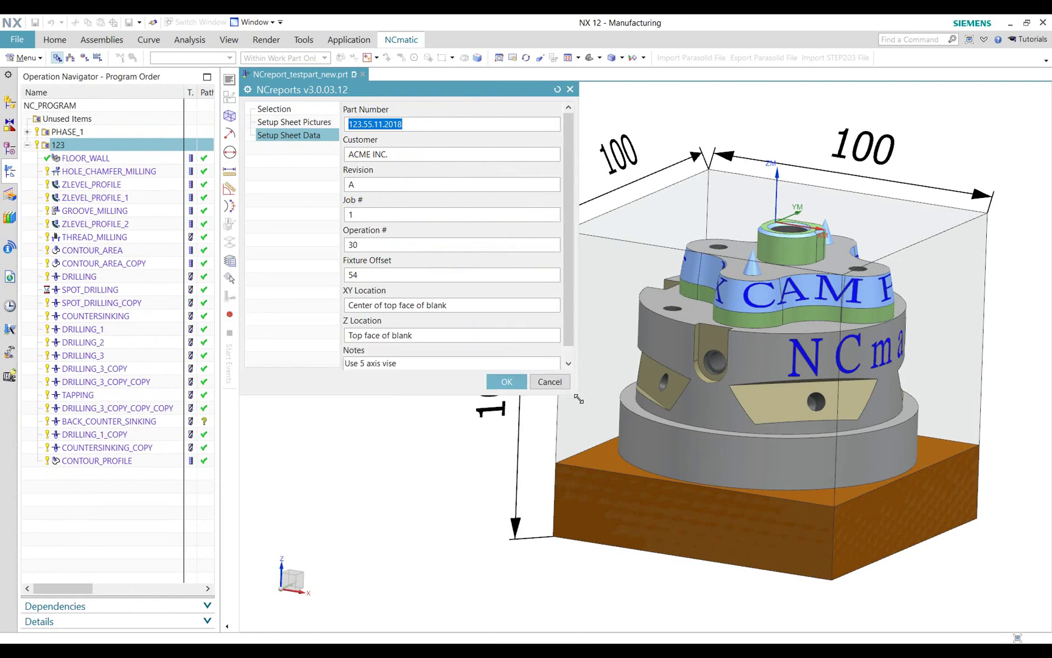
# Step: Browse the Pictures, Selection and Data pages, ending on Setup Sheet Pictures
pyautogui.click(312, 126)
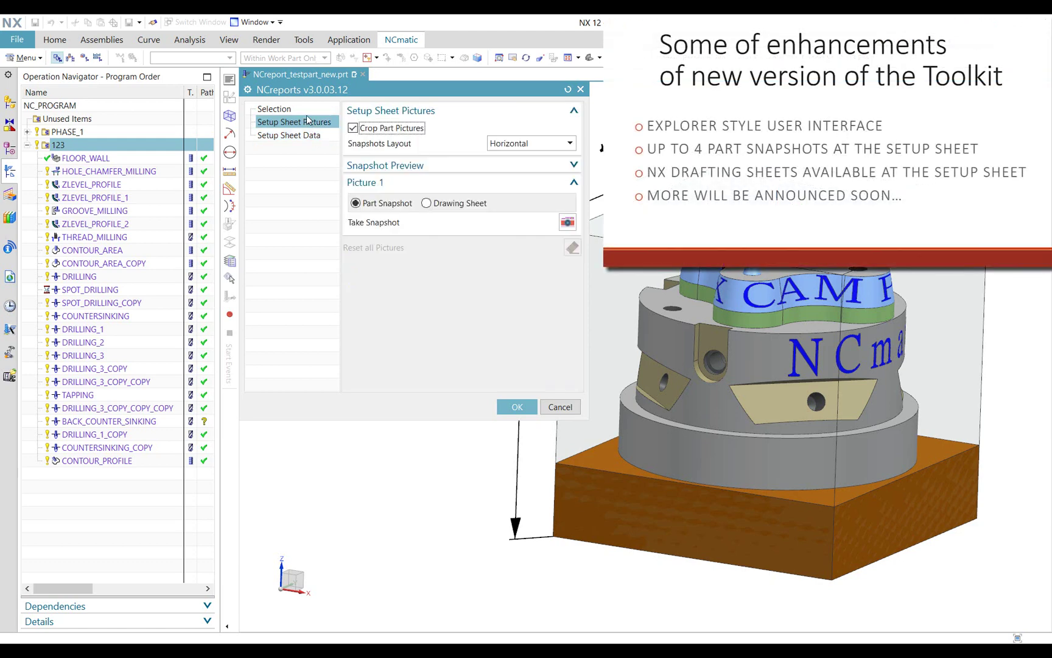
pyautogui.click(306, 114)
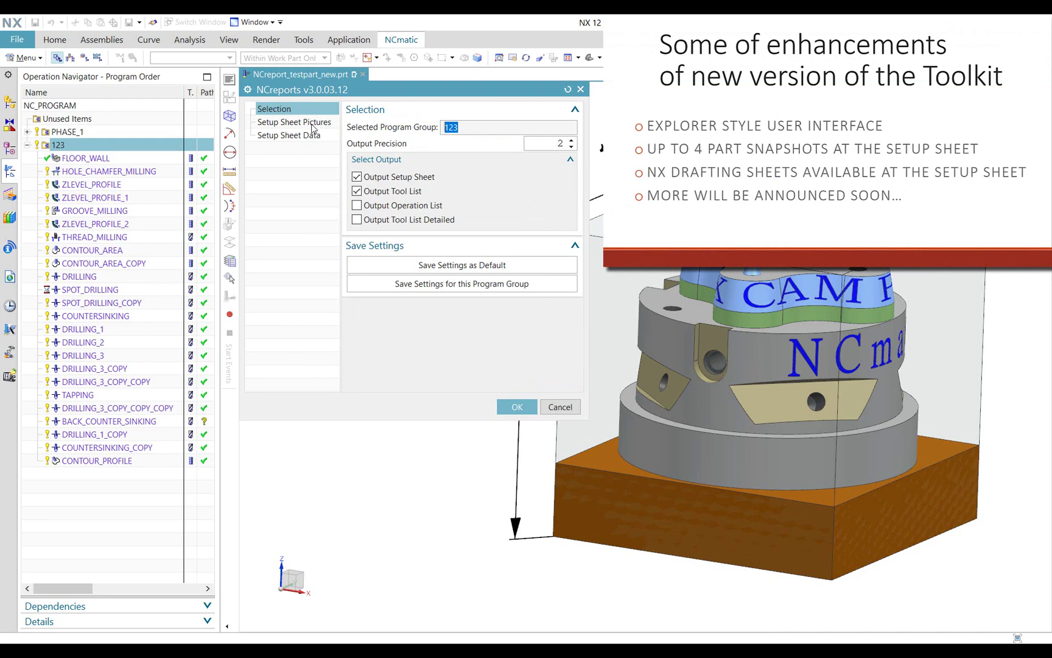
pyautogui.click(313, 124)
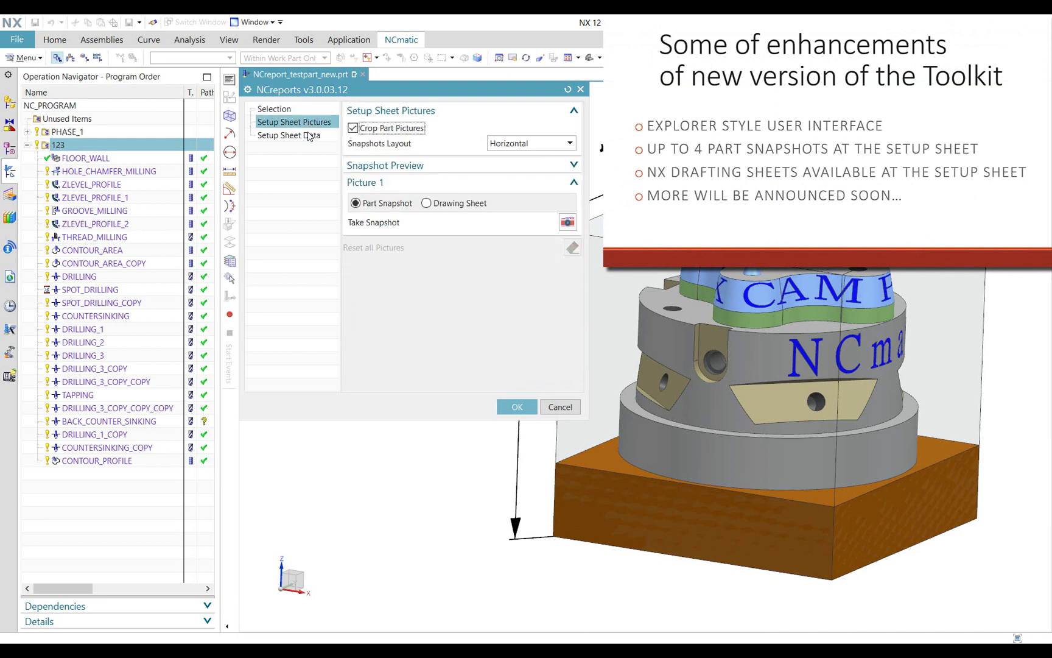
pyautogui.click(309, 137)
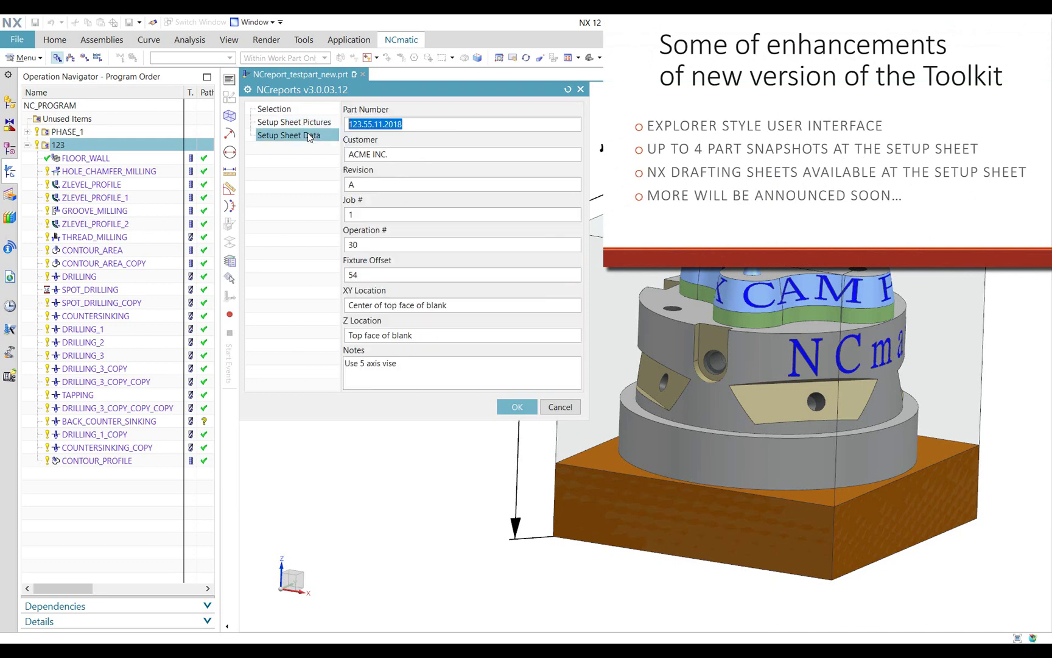
pyautogui.click(313, 123)
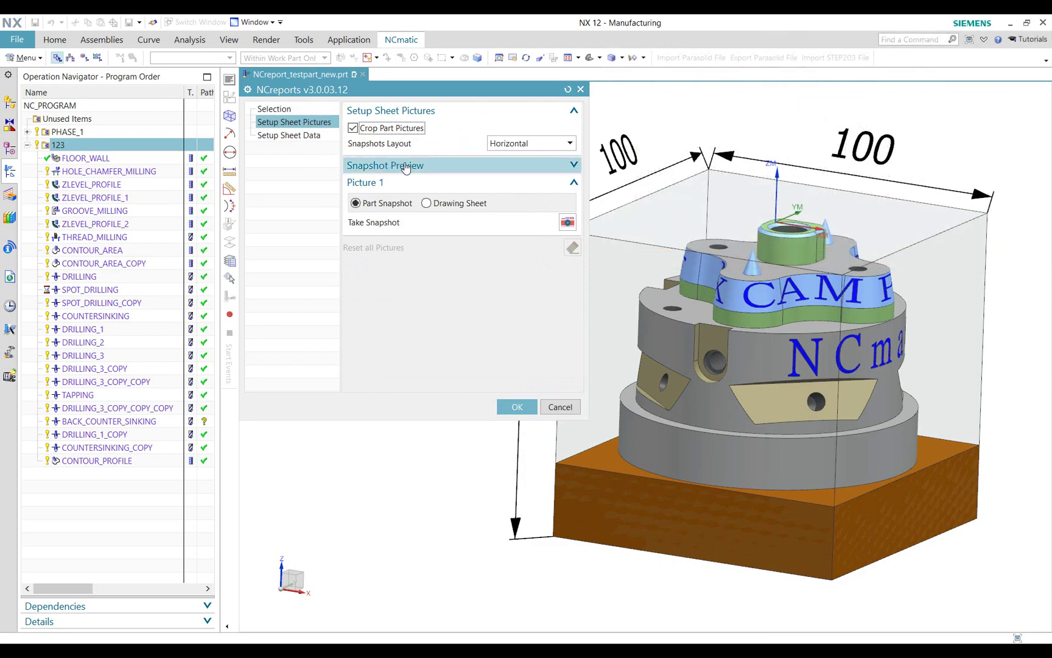
# Step: Capture isometric and front-view snapshots as Pictures 1 and 2
pyautogui.click(428, 166)
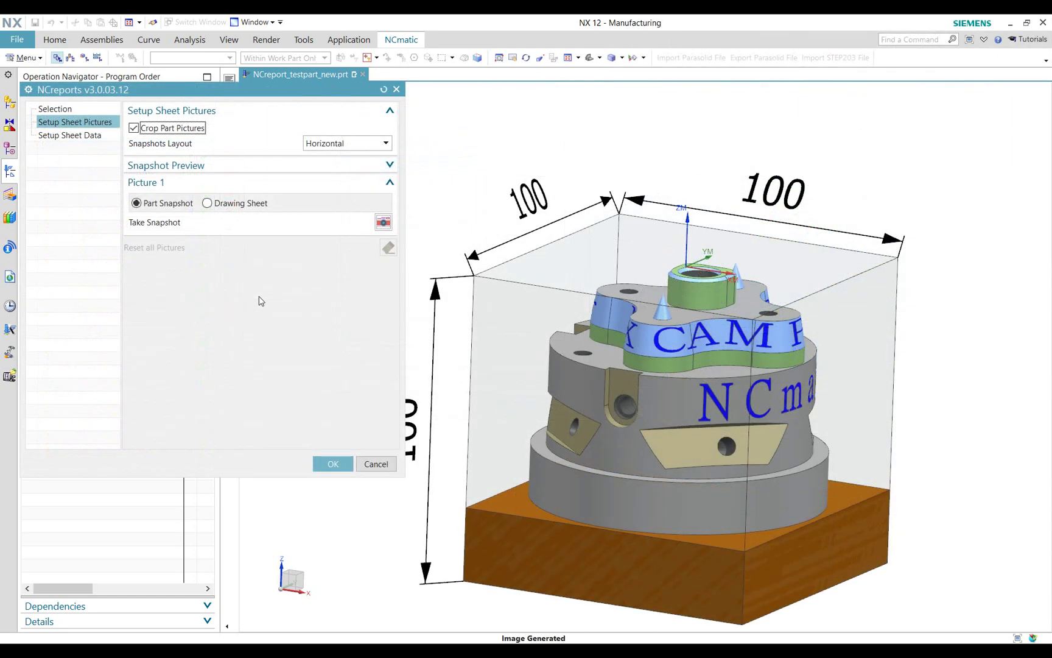
pyautogui.moveTo(724, 368); pyautogui.dragTo(779, 357, button='middle')
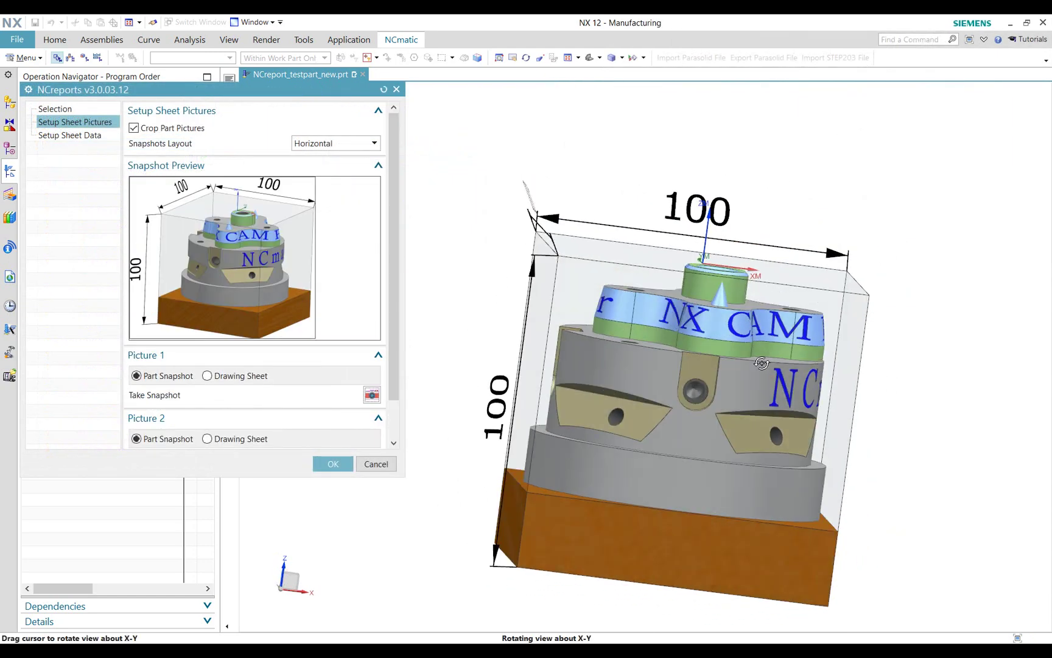
pyautogui.press('F8')
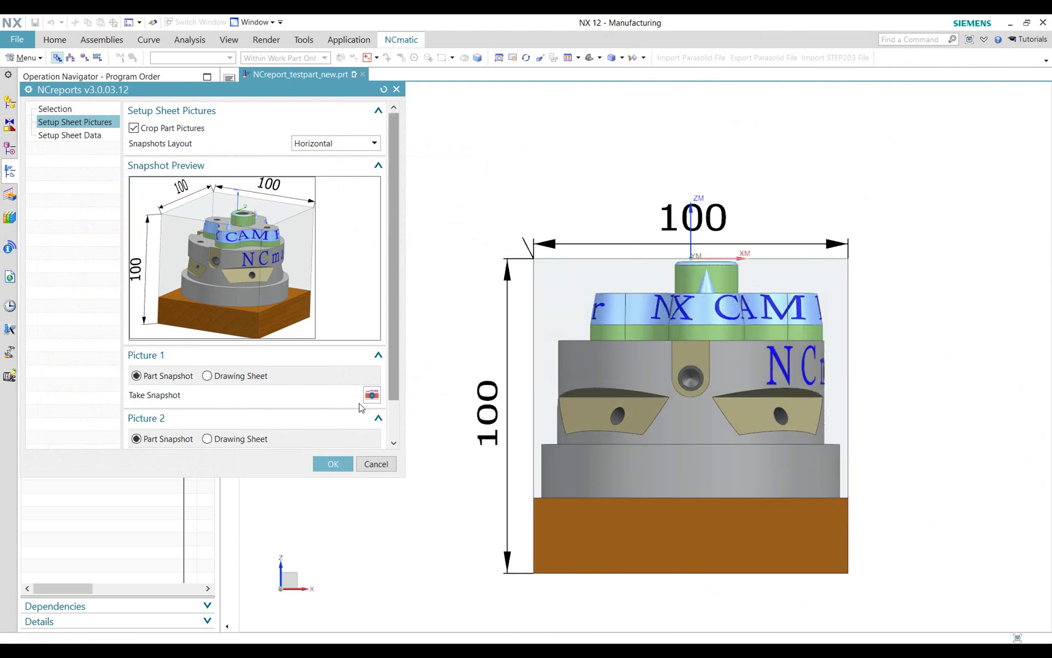
pyautogui.scroll(-2, 363, 407)
pyautogui.click(374, 414)
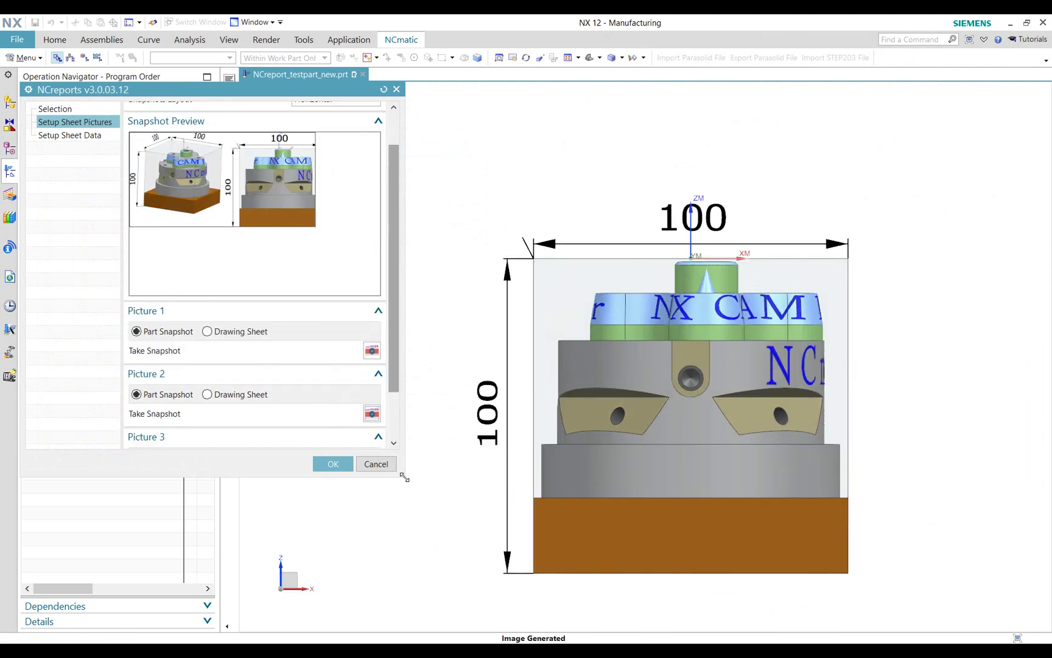
# Step: Capture a top-view snapshot as Picture 3, then use drawing Sheet 1 as a picture
pyautogui.moveTo(404, 477); pyautogui.dragTo(429, 531)
pyautogui.moveTo(823, 354)
pyautogui.mouseDown(button='middle')
pyautogui.moveTo(805, 408)
pyautogui.moveTo(1016, 372)
pyautogui.mouseUp(button='middle')
pyautogui.press('F8')
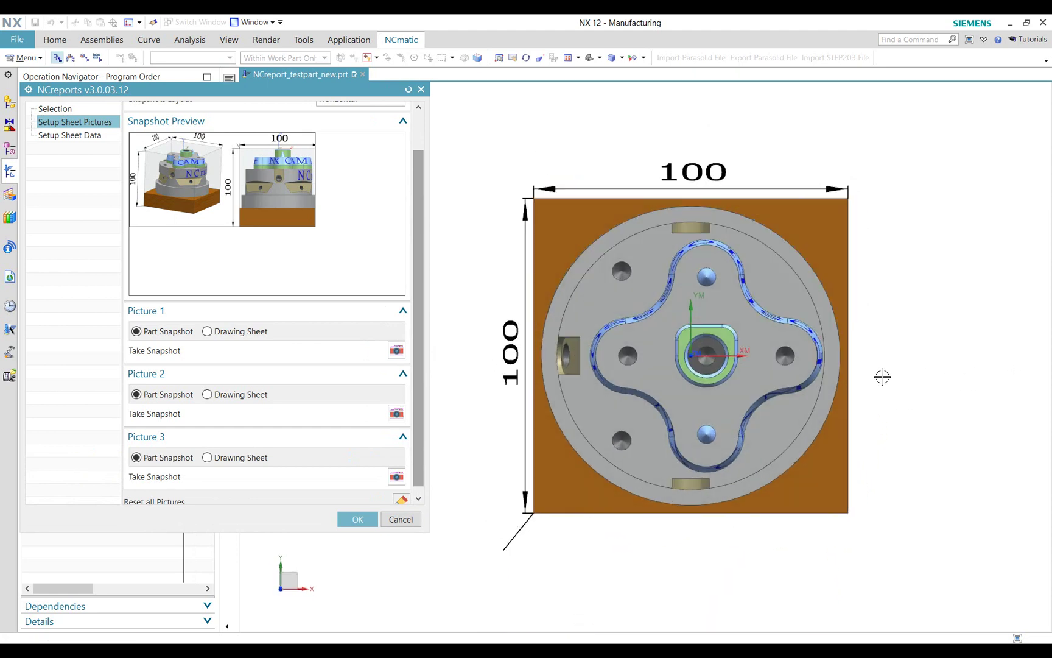
pyautogui.scroll(-1, 421, 399)
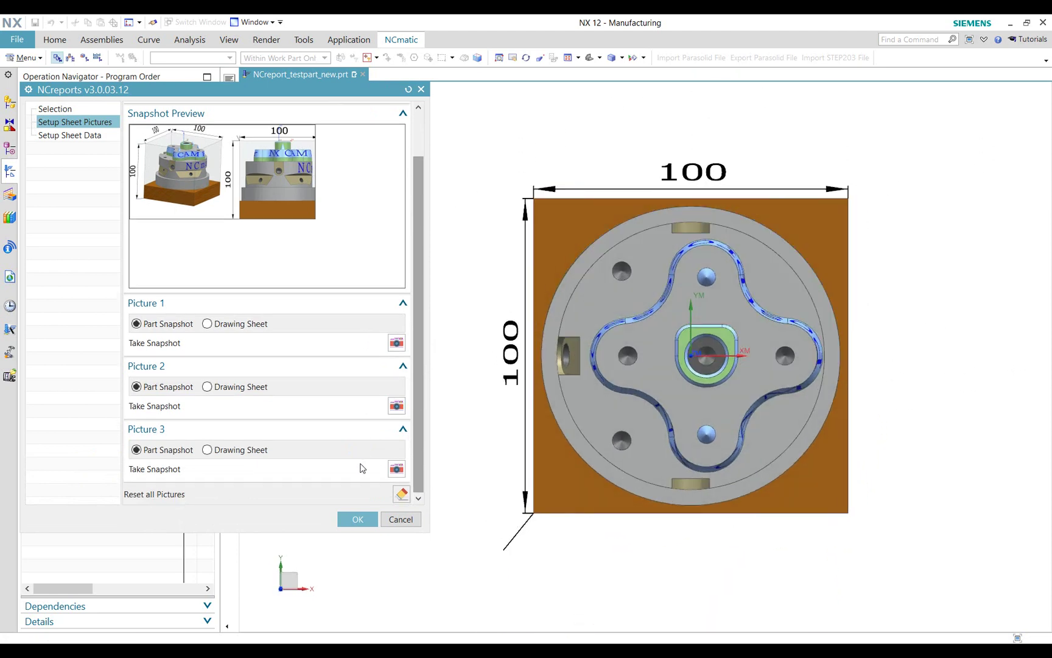
pyautogui.click(396, 468)
pyautogui.moveTo(699, 310); pyautogui.dragTo(679, 211, button='middle')
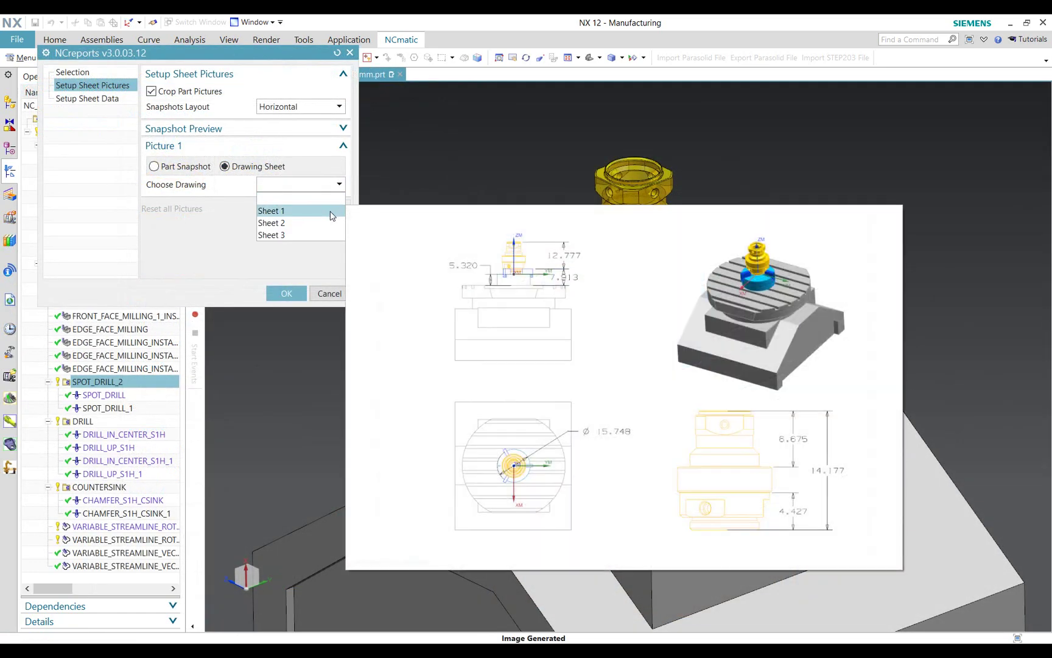
pyautogui.moveTo(279, 235)
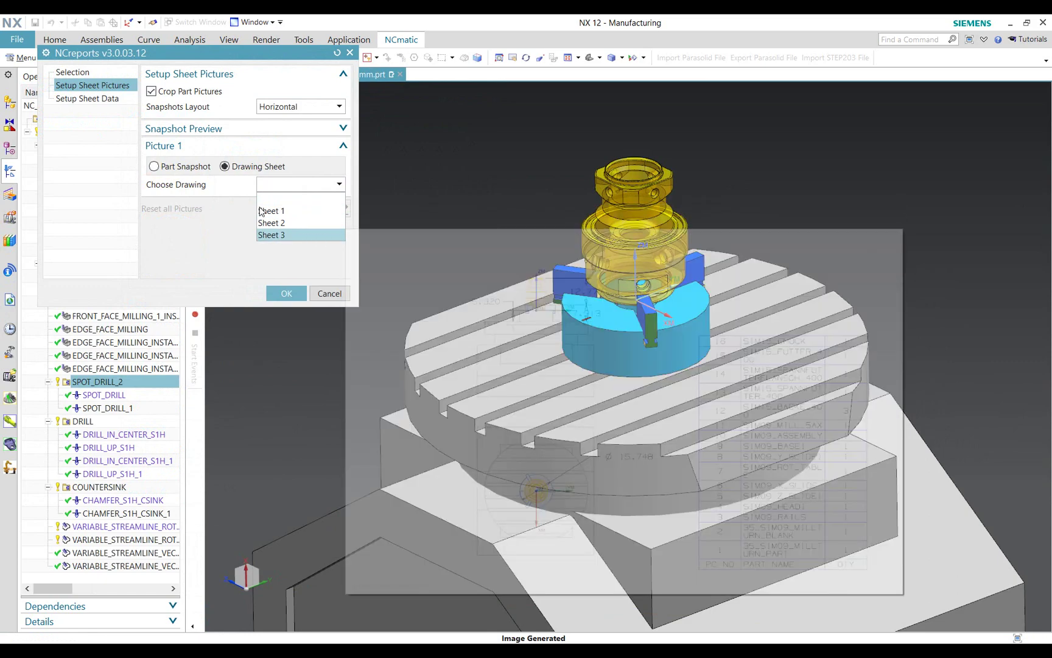
pyautogui.click(278, 212)
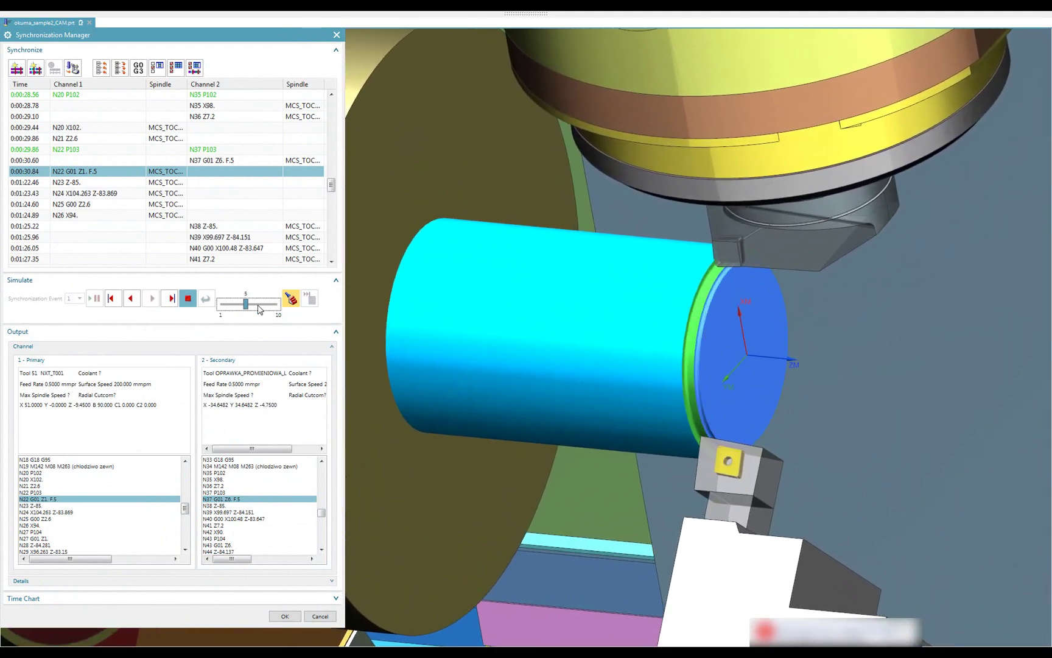
# Step: Raise the Synchronization Manager's Simulate speed slider and let playback continue
pyautogui.click(260, 309)
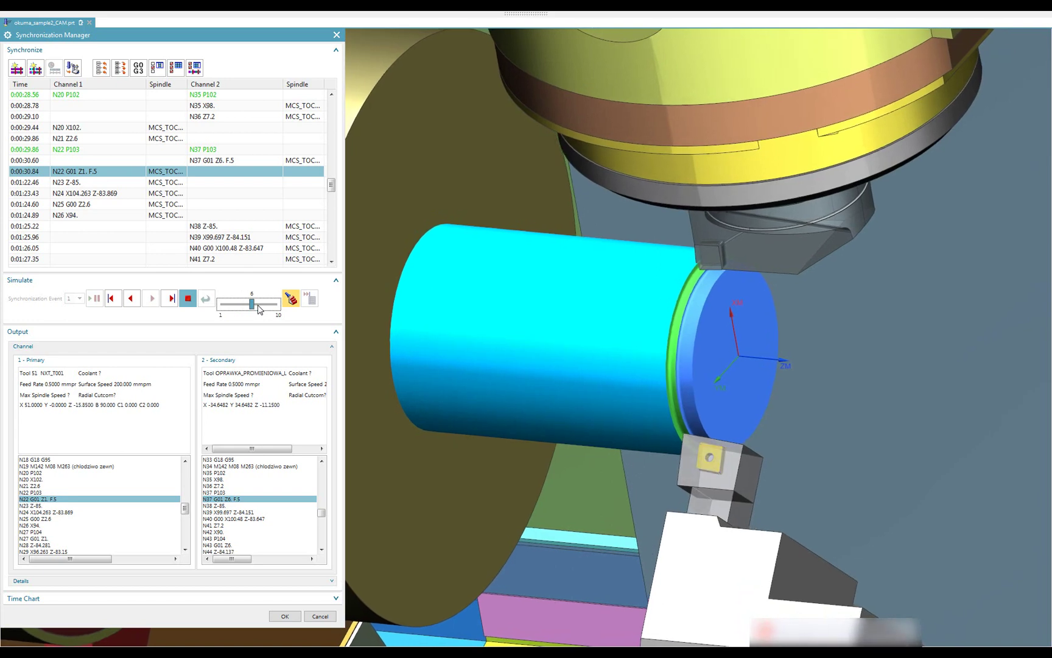